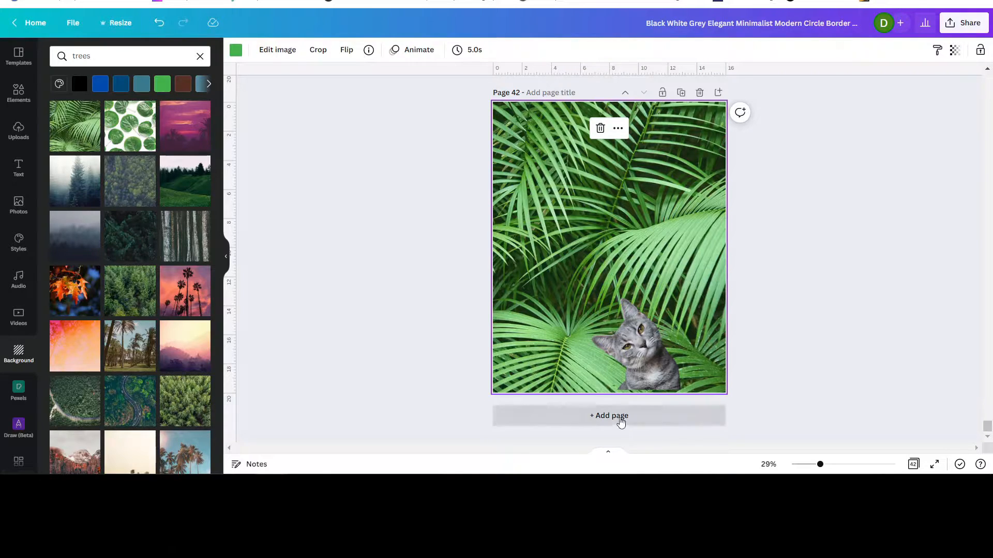
- Add a blank page after page 42 and search the photo elements for "cat"
click(621, 416)
key(Delete)
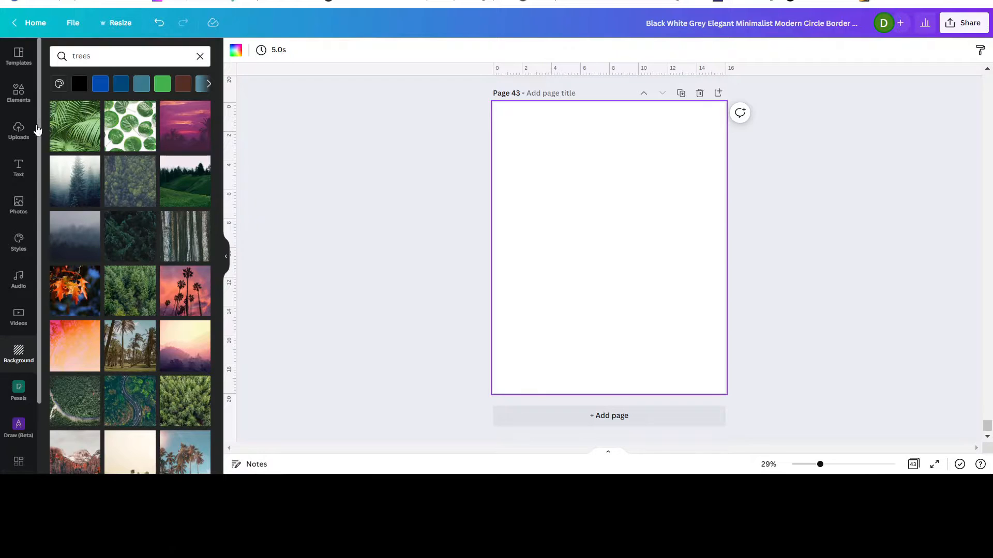
click(16, 95)
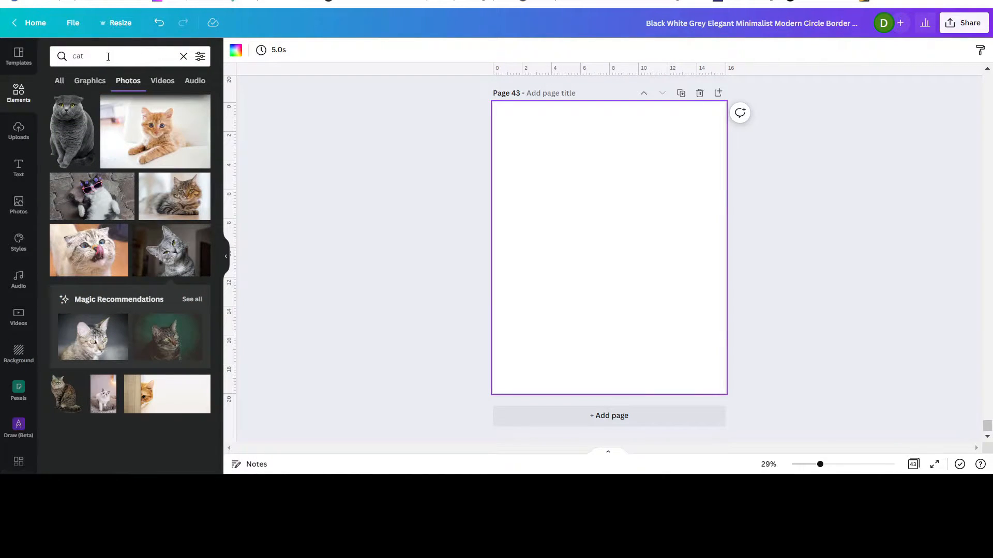
click(108, 56)
key(BackSpace)
key(BackSpace)
key(BackSpace)
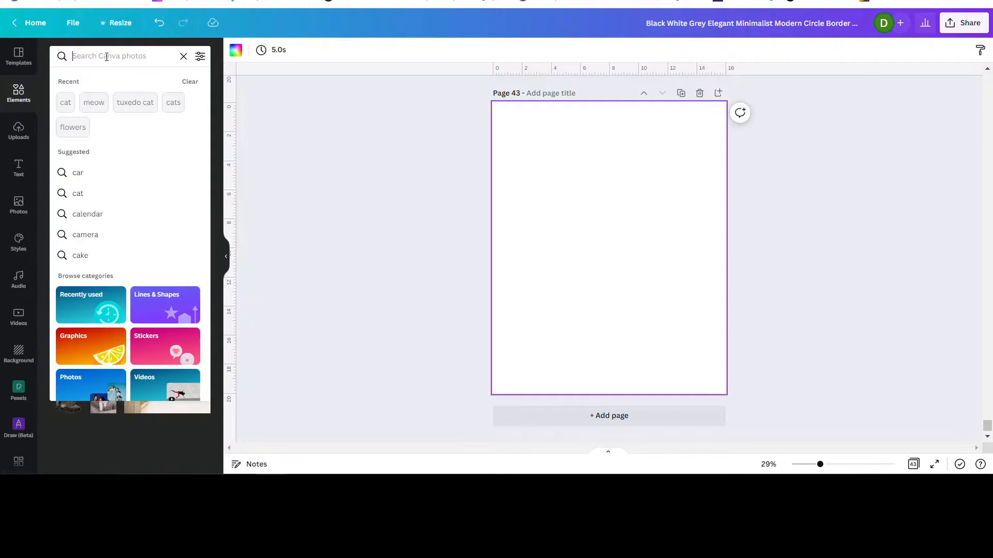
text(cat)
key(Return)
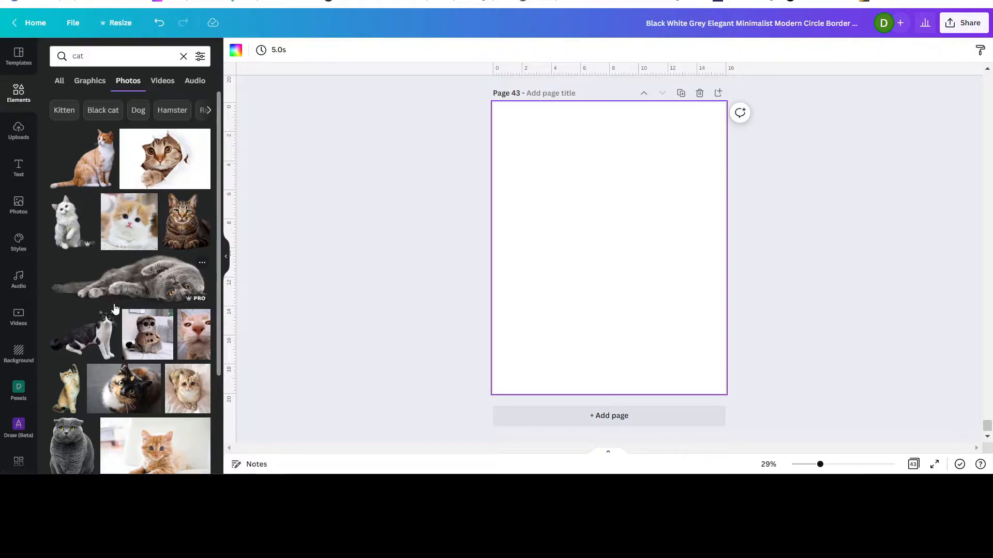
- Place the photo of the grey tabby tilting its head on the new page and enlarge it to nearly the page width
scroll(115, 238, down, 5)
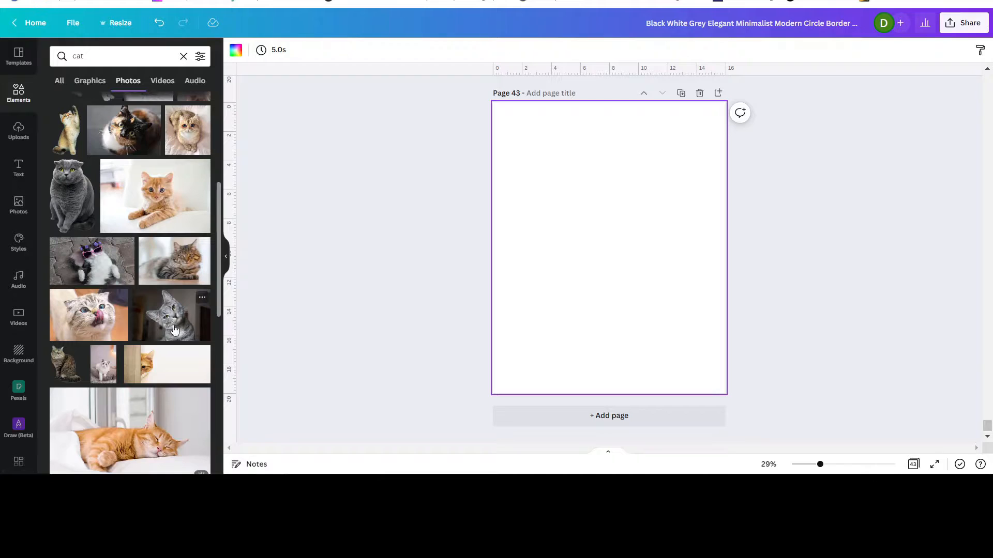
click(154, 330)
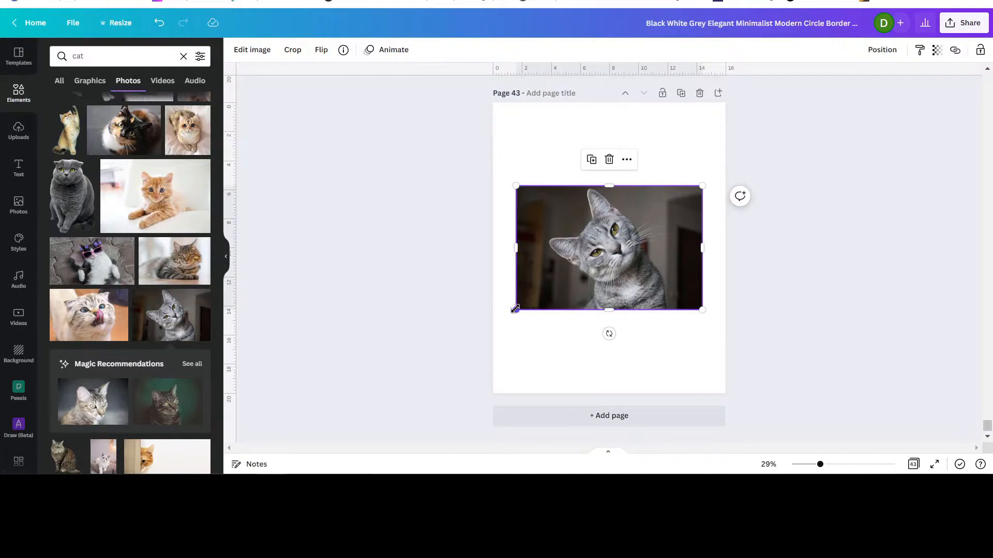
drag(517, 311, 502, 319)
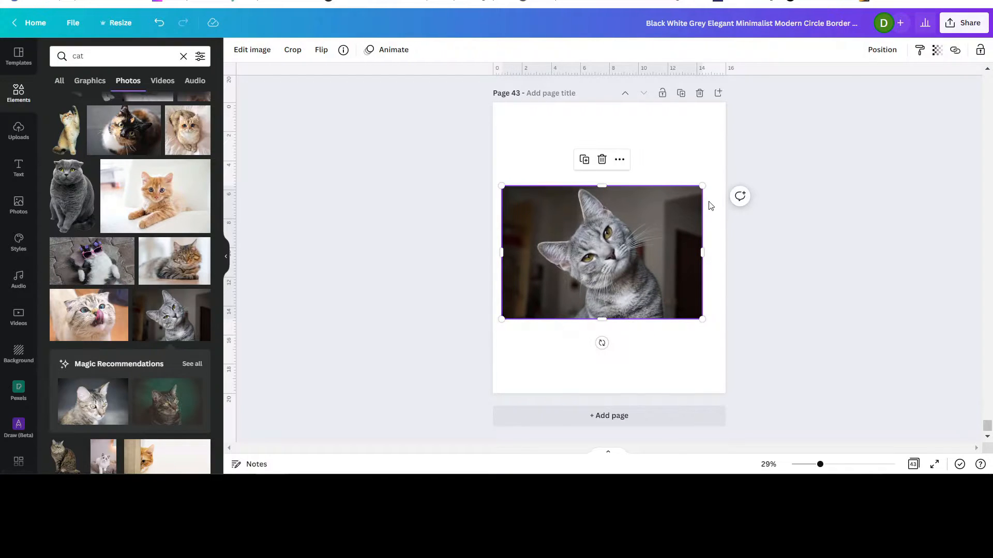
drag(703, 185, 715, 178)
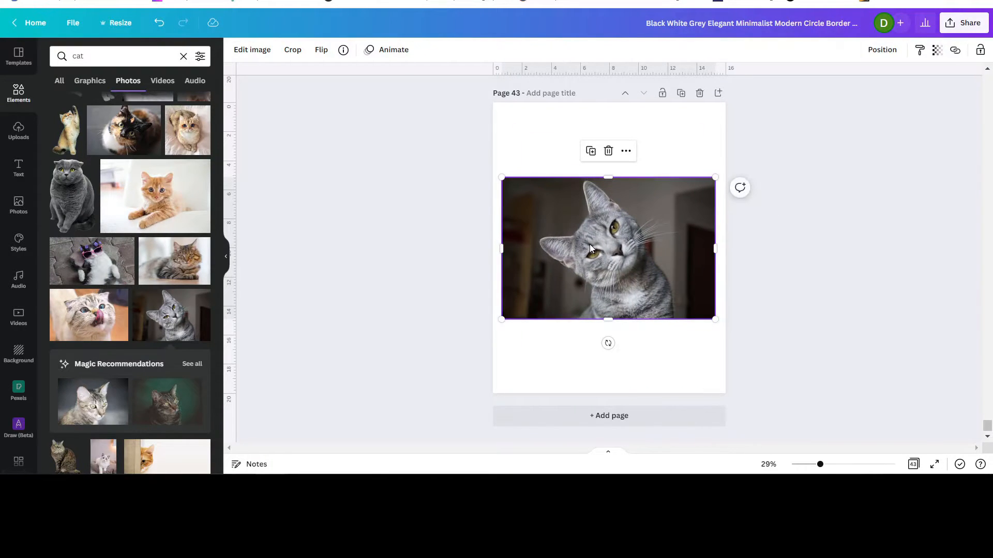
click(850, 274)
- Remove the cat photo's background with Background Remover and apply the result
click(647, 246)
click(249, 52)
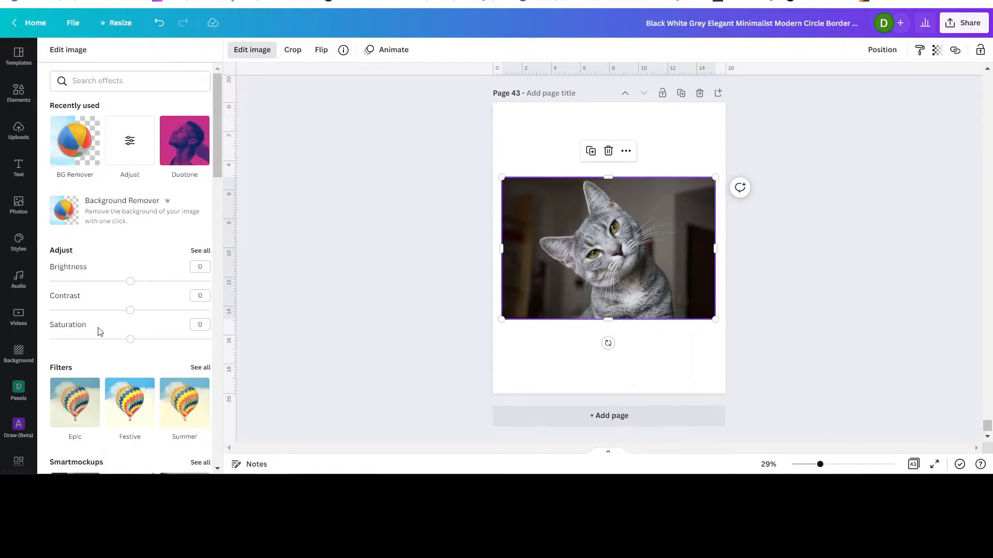
click(293, 123)
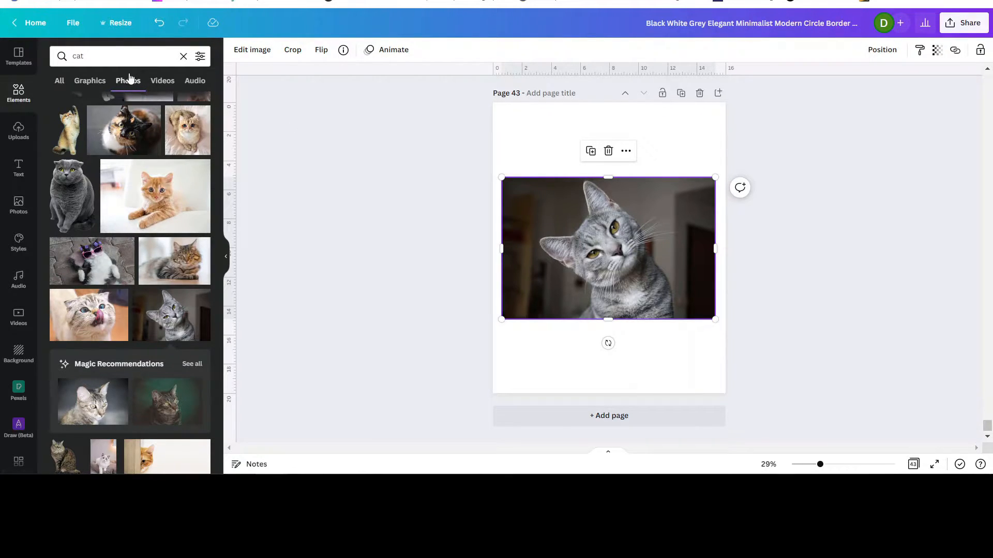
click(264, 51)
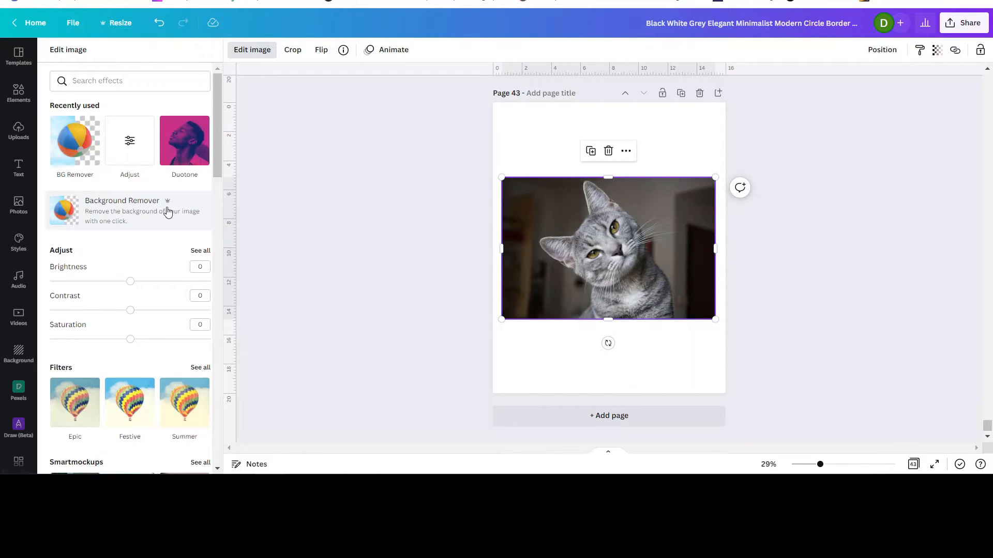
click(96, 212)
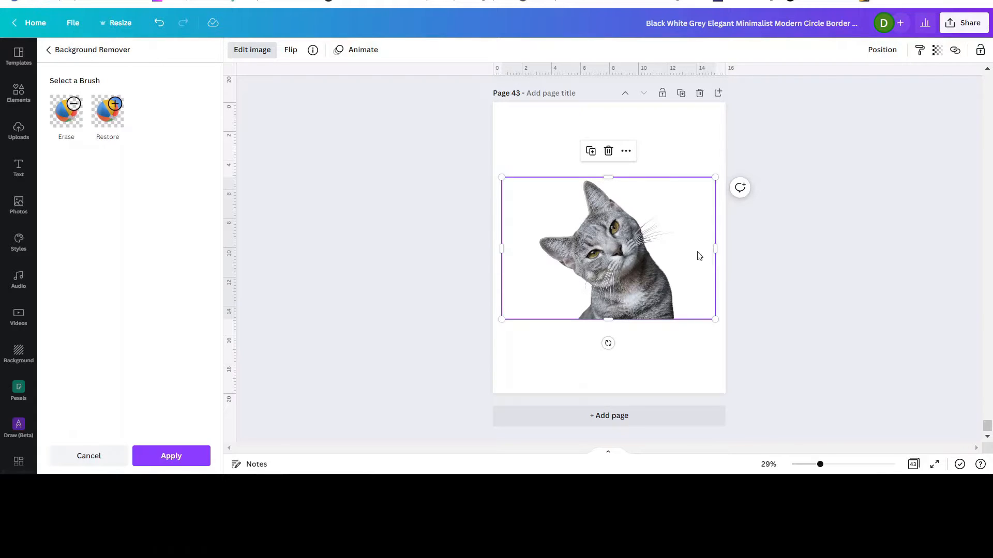
click(152, 457)
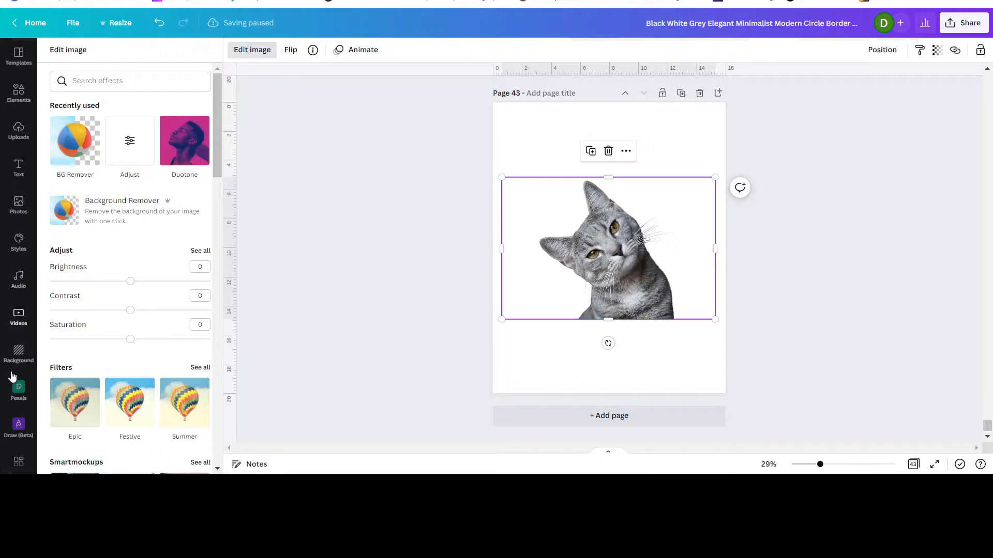
- Set the green palm-leaf image as the page background and move the cat cutout down to the page's lower edge
click(18, 355)
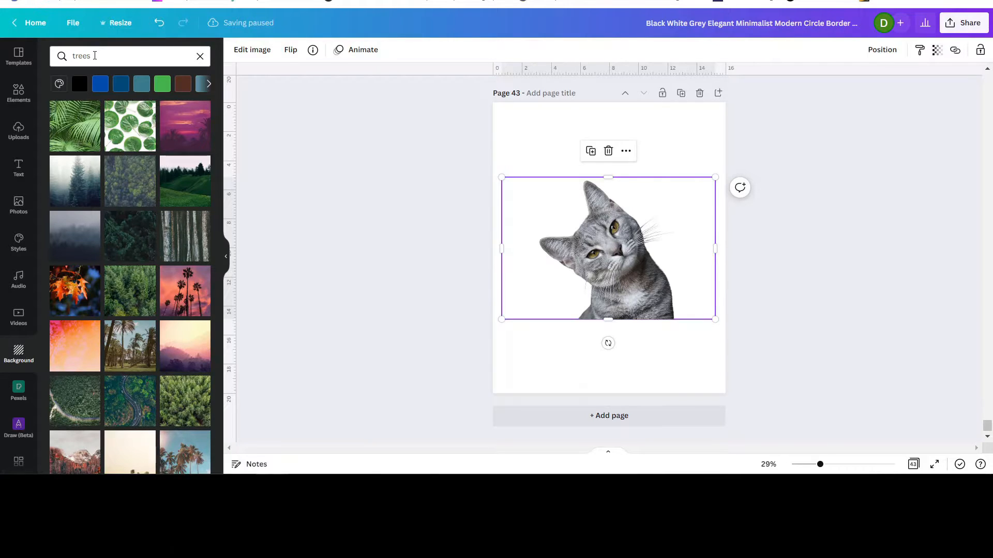
click(78, 127)
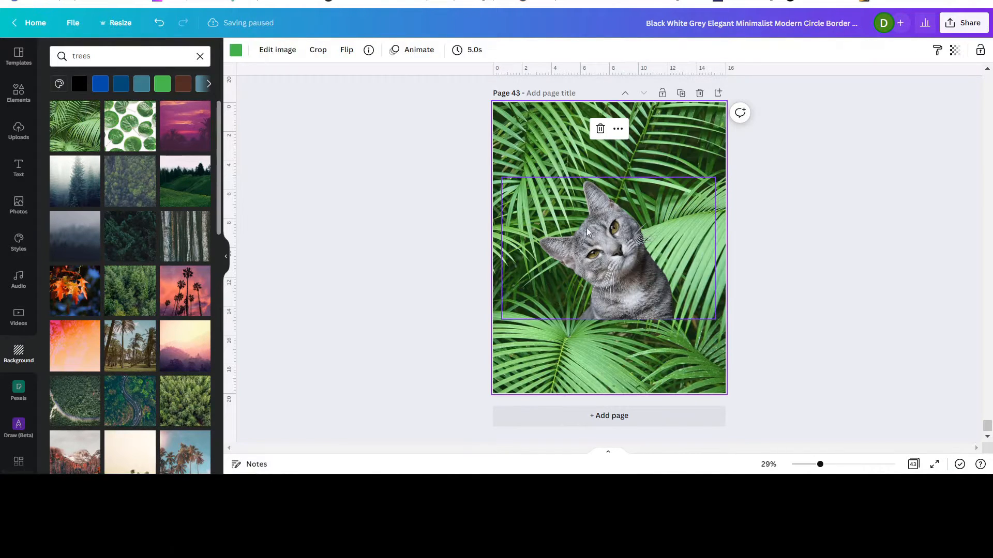
drag(612, 278, 622, 348)
click(842, 314)
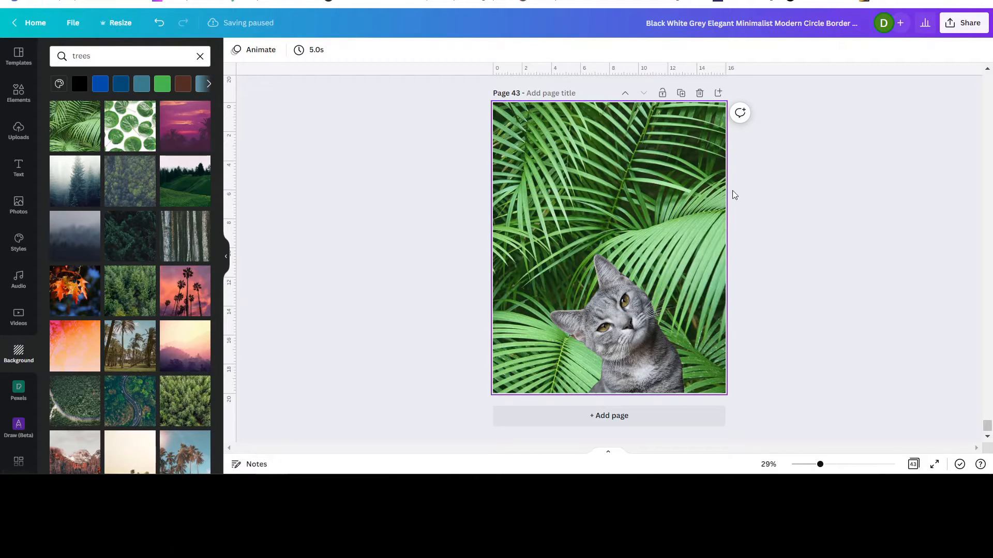
- Delete the palm-leaf background, the cat cutout and the green fill from page 43
click(628, 179)
key(Delete)
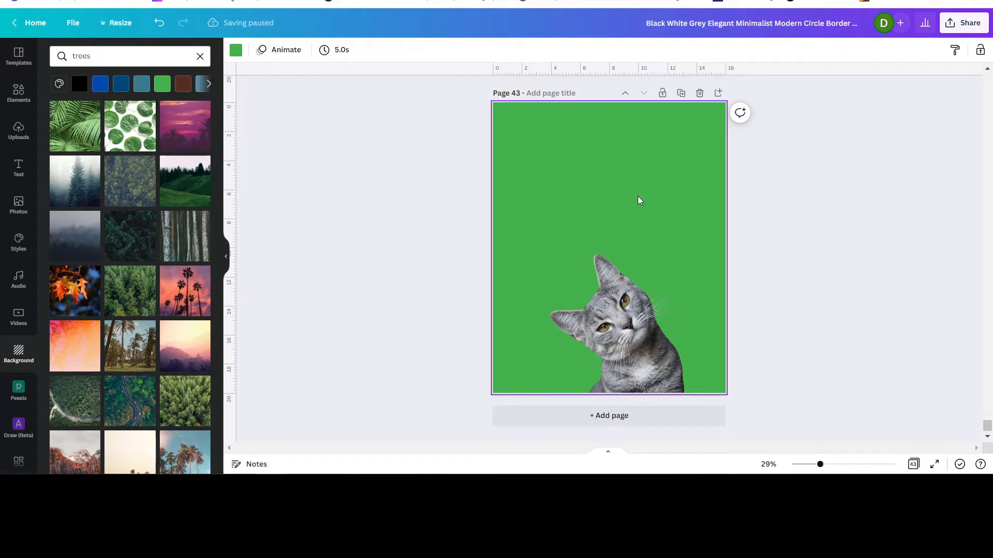
click(626, 328)
key(Delete)
click(637, 198)
key(Delete)
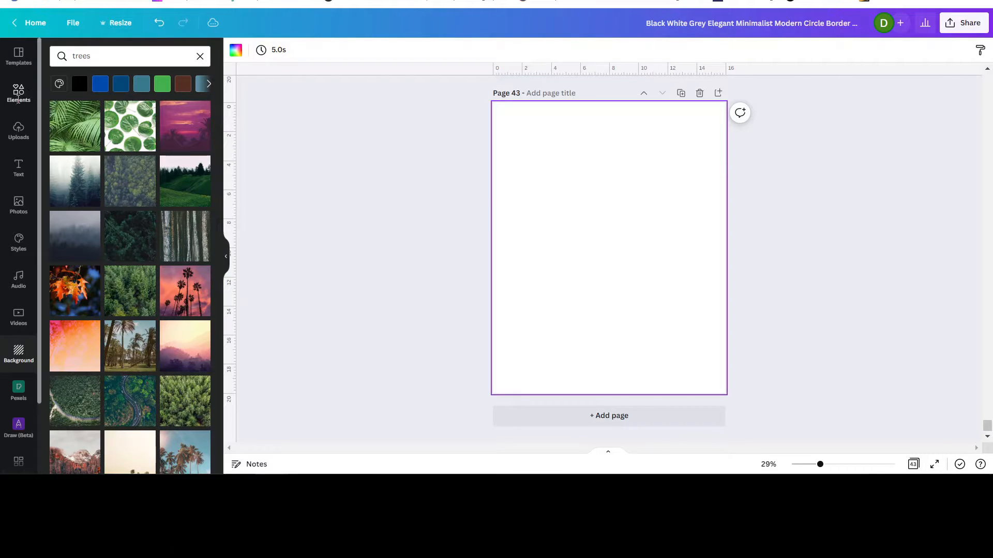
- Add the original grey tabby photo to the emptied page and enlarge it to nearly the full page width
click(18, 96)
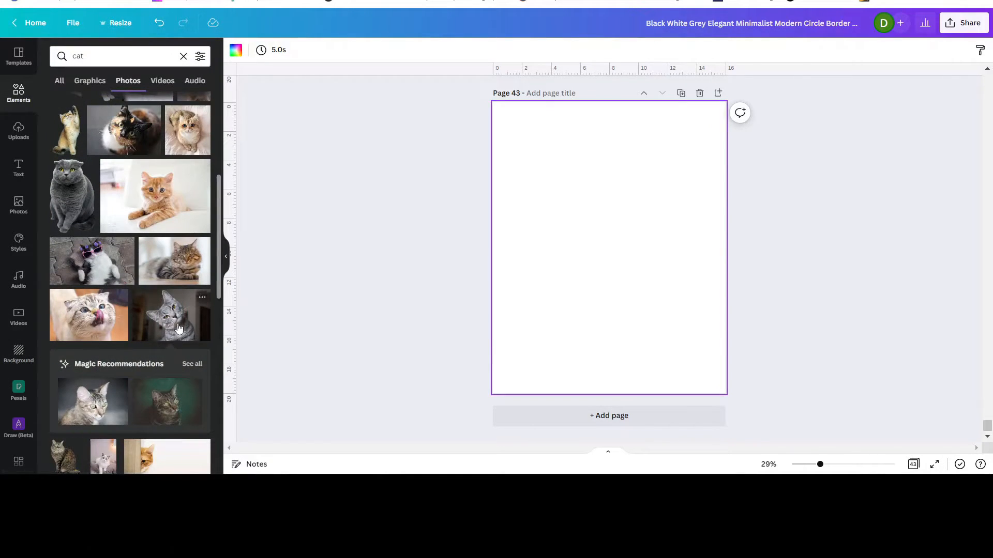
click(178, 328)
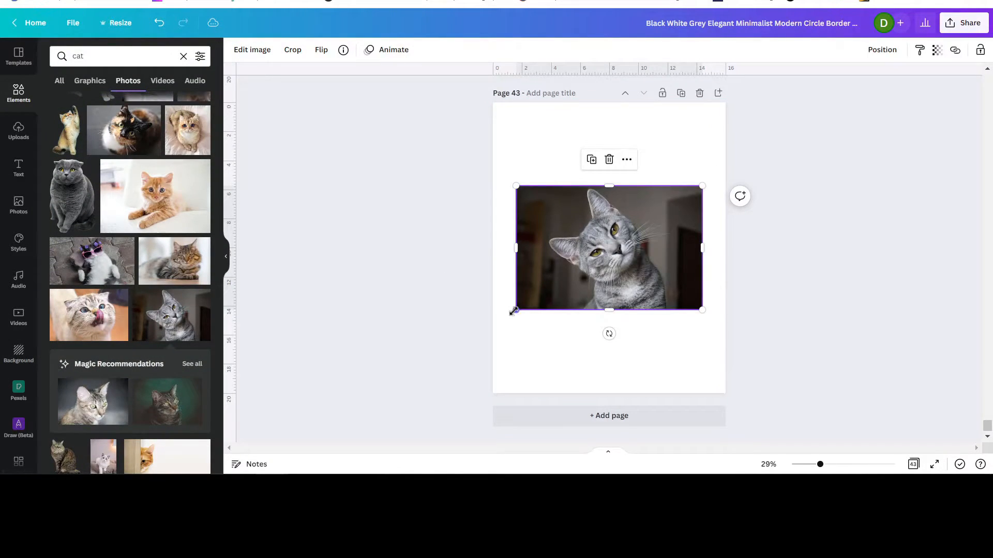
drag(514, 311, 502, 319)
drag(702, 185, 716, 176)
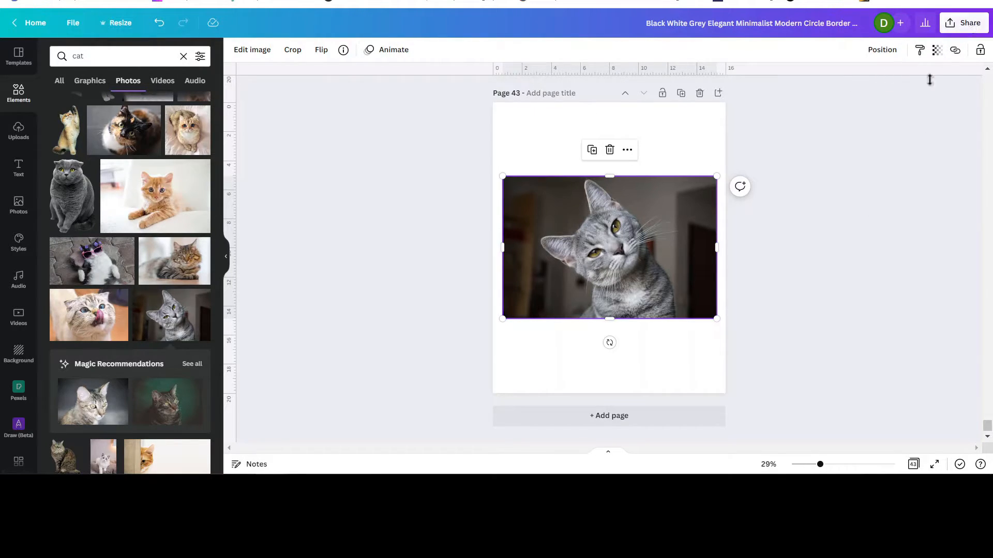
- Download only page 43 of the design as a PNG
click(964, 22)
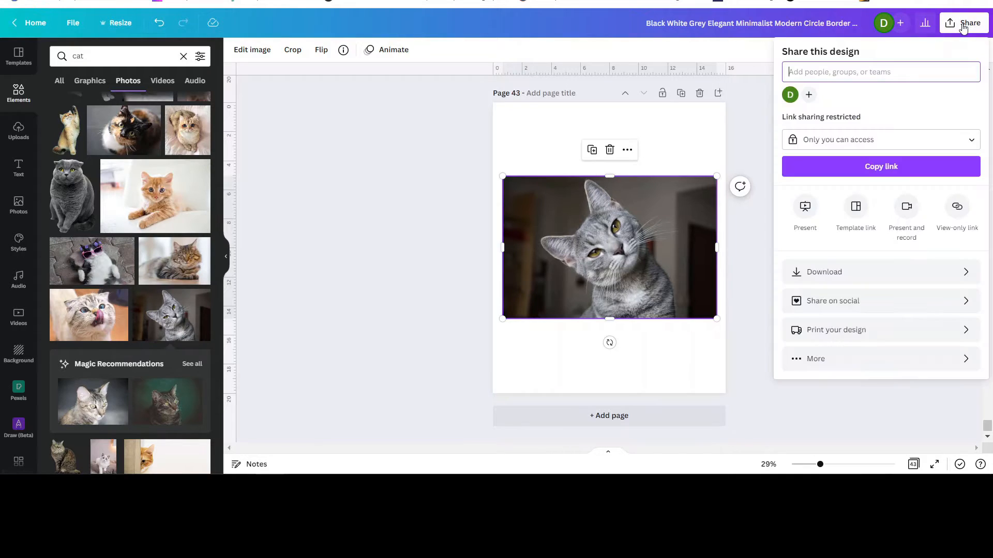
click(824, 279)
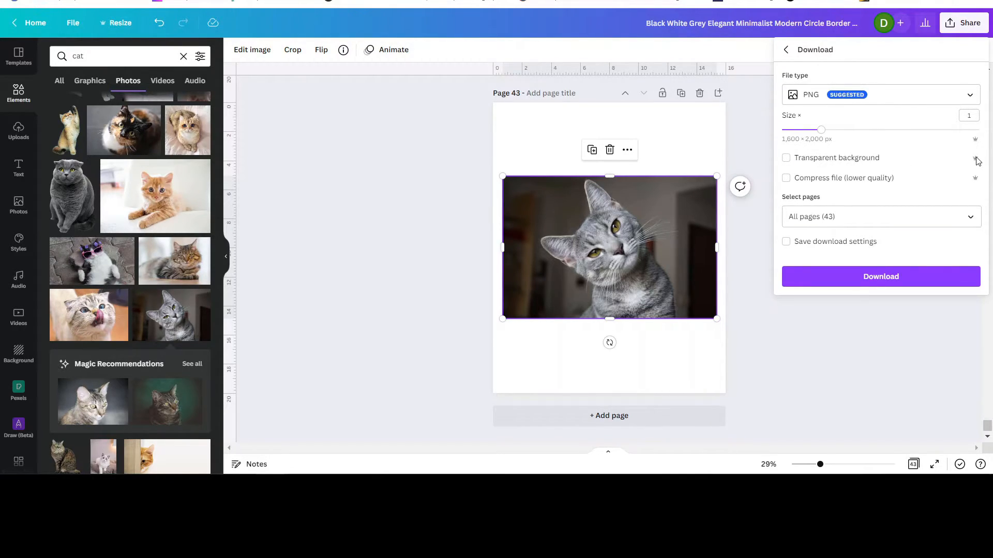
click(892, 286)
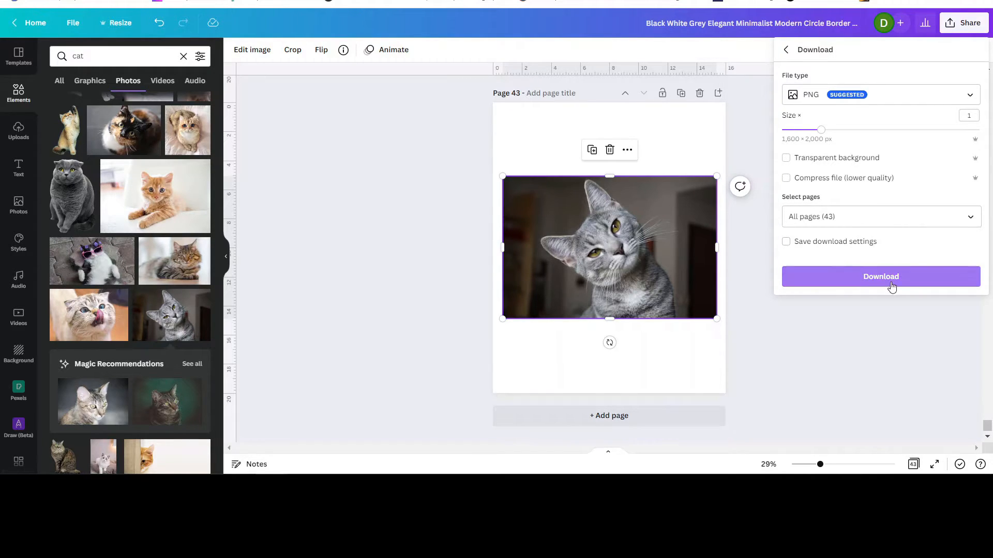
click(970, 216)
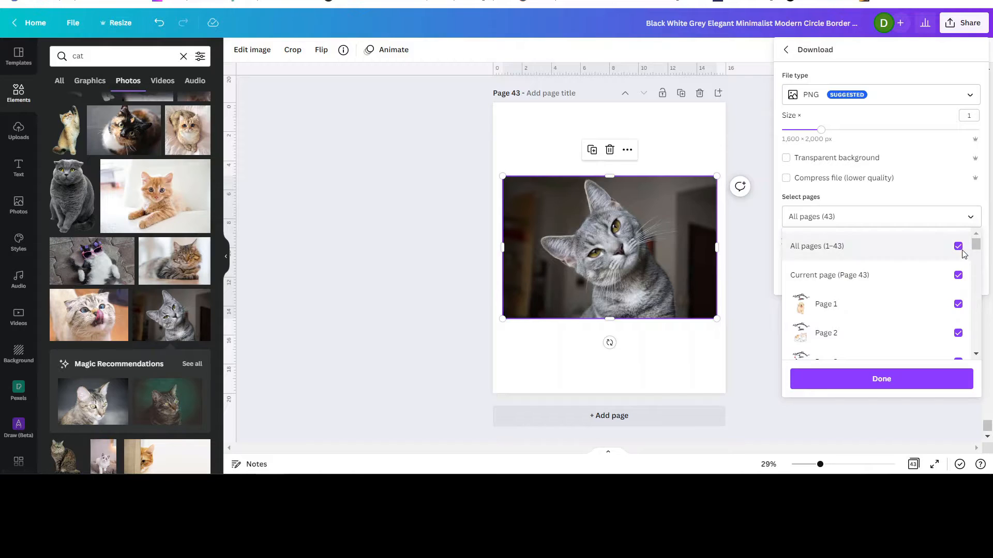
click(958, 246)
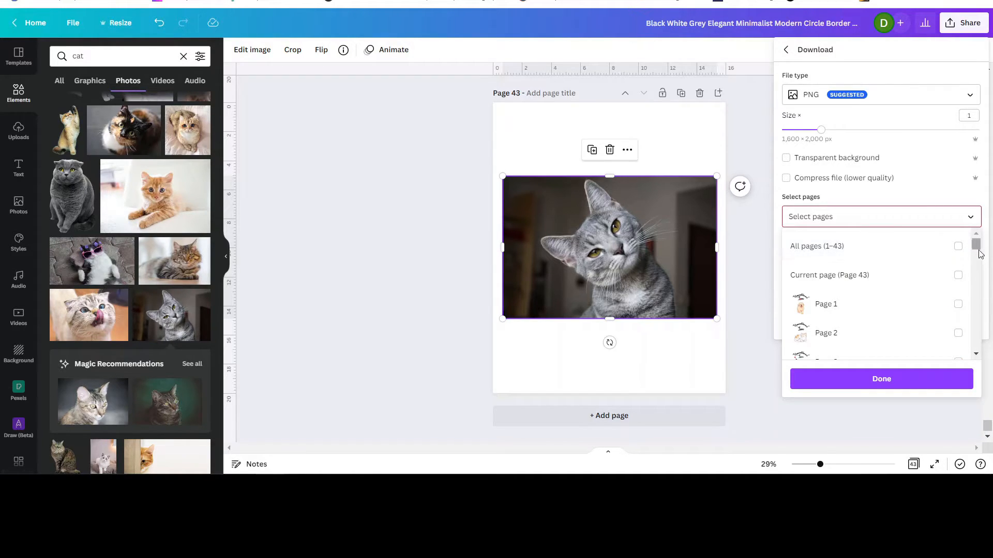
drag(976, 243, 975, 344)
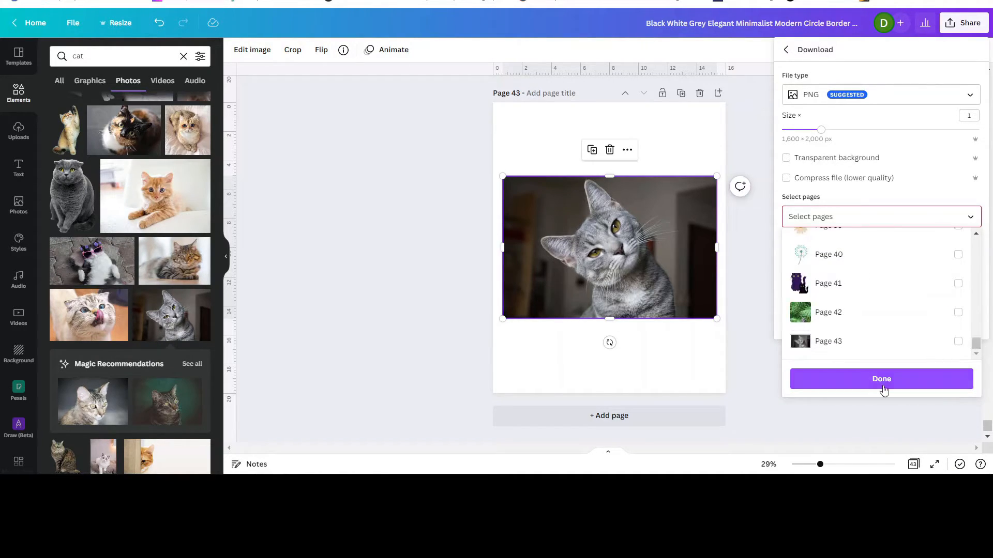
click(958, 342)
click(923, 377)
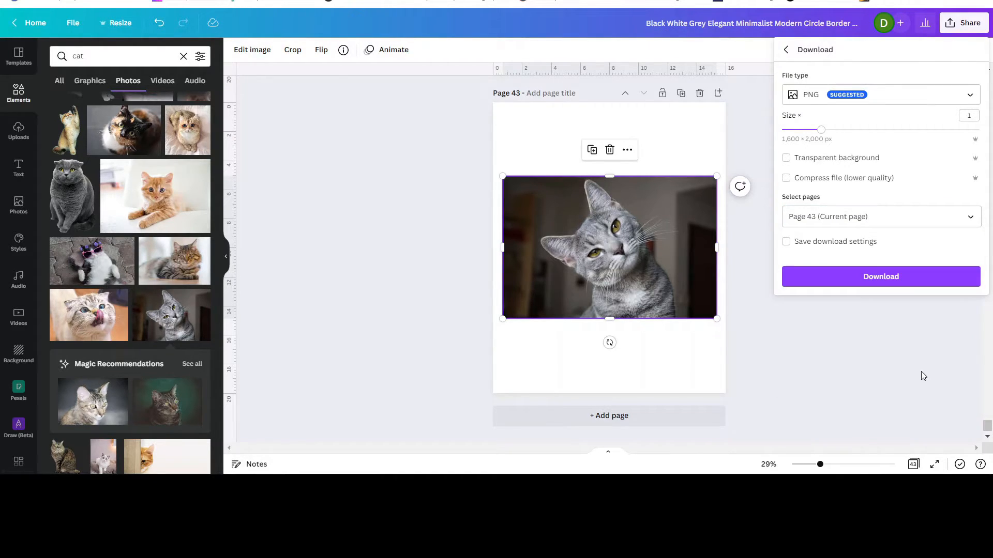
click(880, 278)
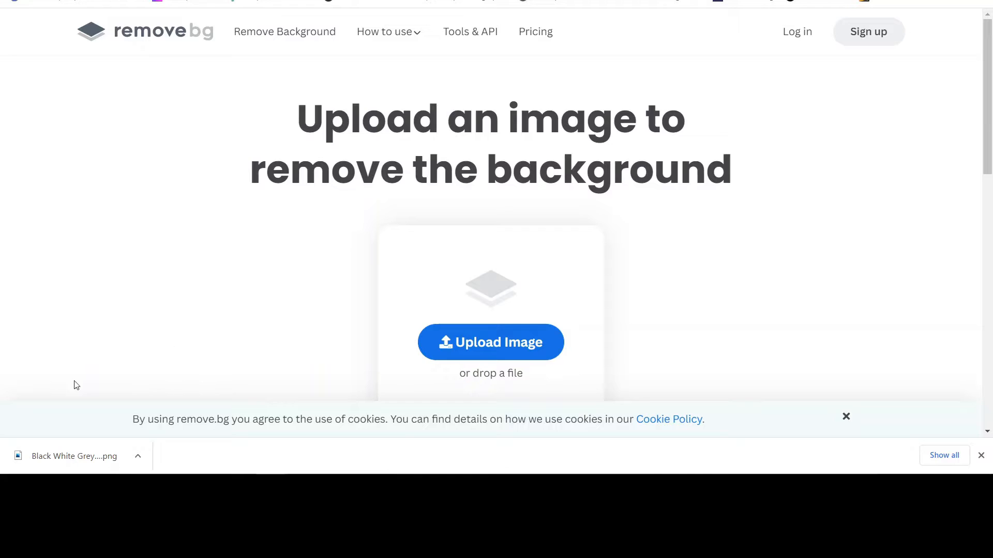
- Switch to remove.bg, upload the downloaded PNG for background removal and open the resulting cutout for editing
drag(48, 463, 494, 313)
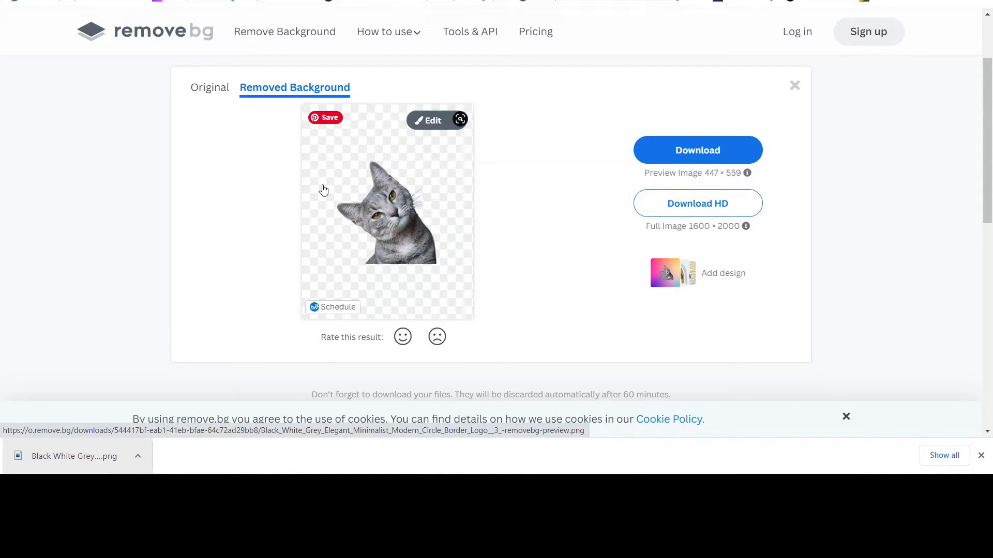
click(433, 124)
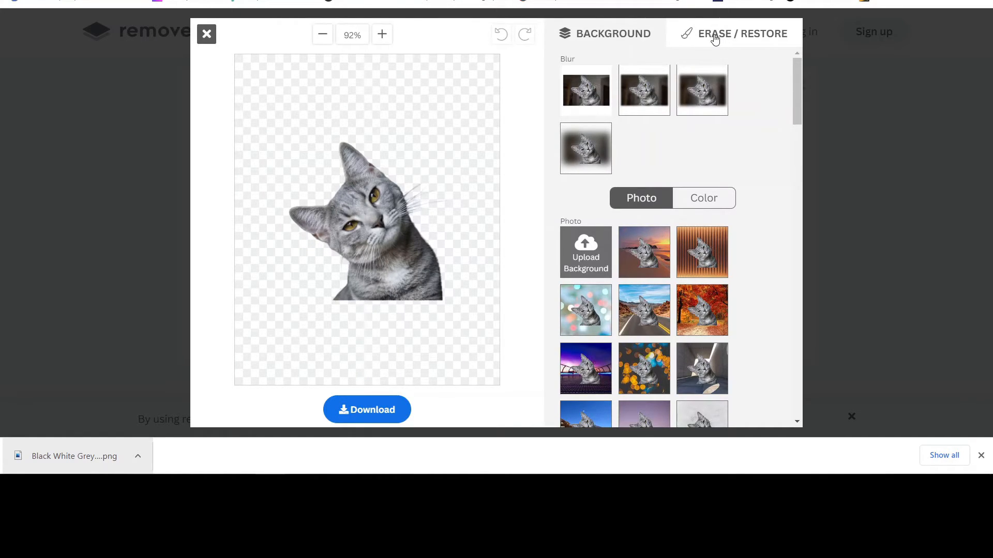
- Erase part of the cat's back with a slightly larger brush and restore some of the erased area
click(716, 40)
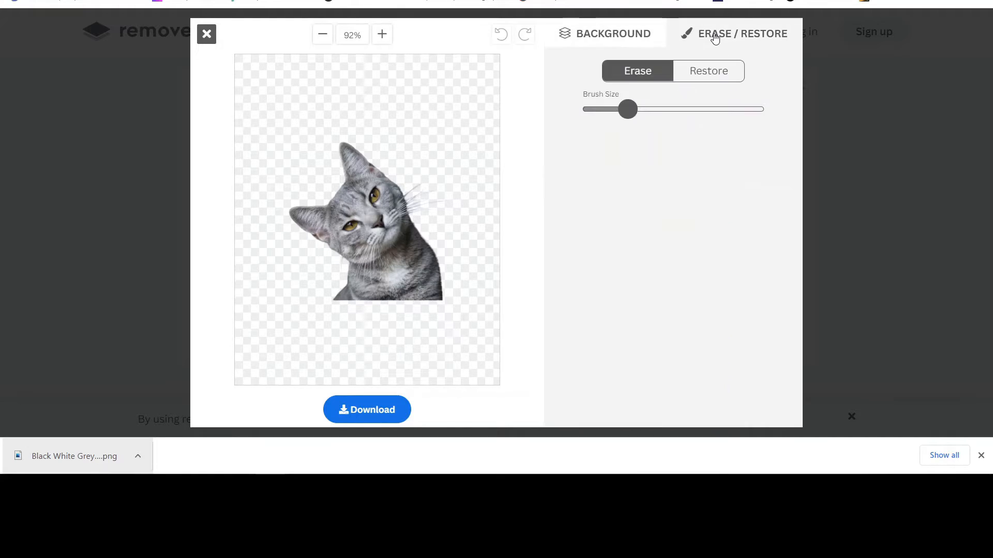
mouse_move(627, 110)
mouse_down()
mouse_move(606, 110)
mouse_move(640, 112)
mouse_up()
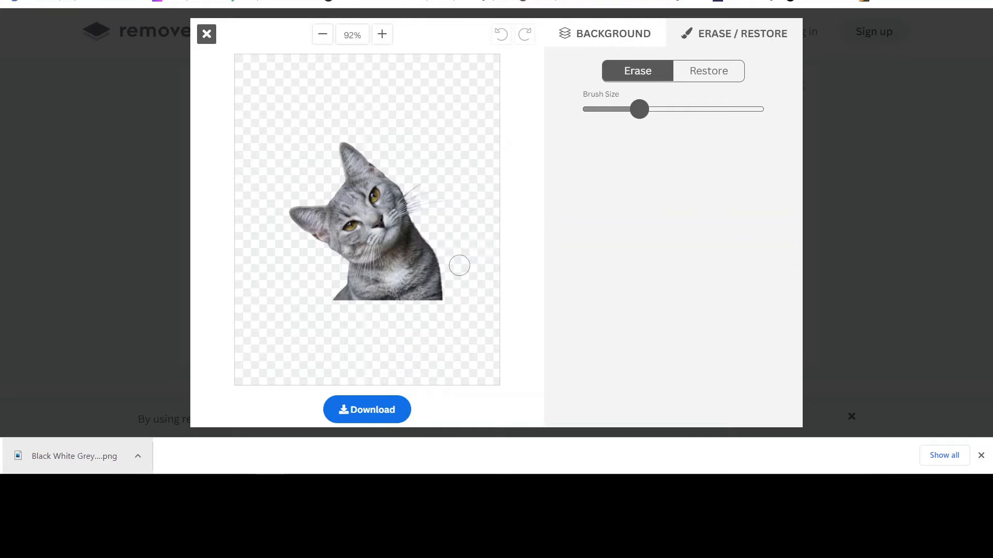
mouse_move(432, 257)
mouse_down()
mouse_move(426, 300)
mouse_move(440, 270)
mouse_up()
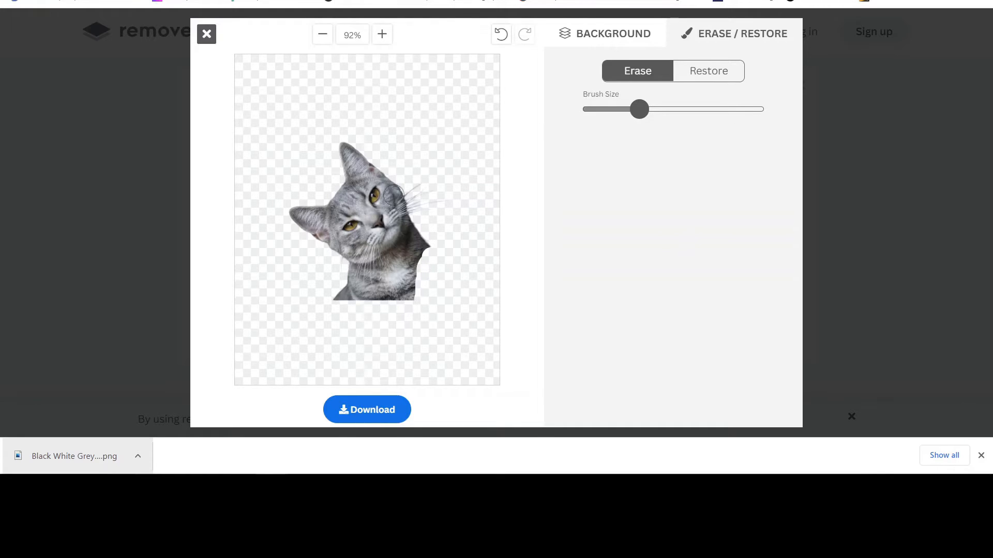
click(694, 71)
mouse_move(423, 275)
mouse_down()
mouse_move(417, 256)
mouse_move(416, 291)
mouse_move(411, 282)
mouse_up()
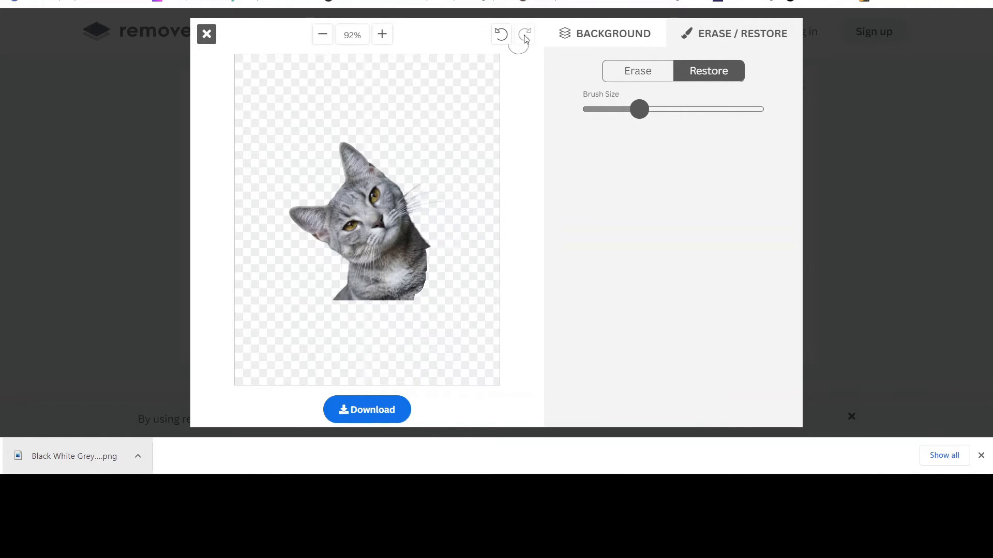
- Undo the erase and restore strokes on the cat cutout and download the image
click(500, 34)
click(500, 34)
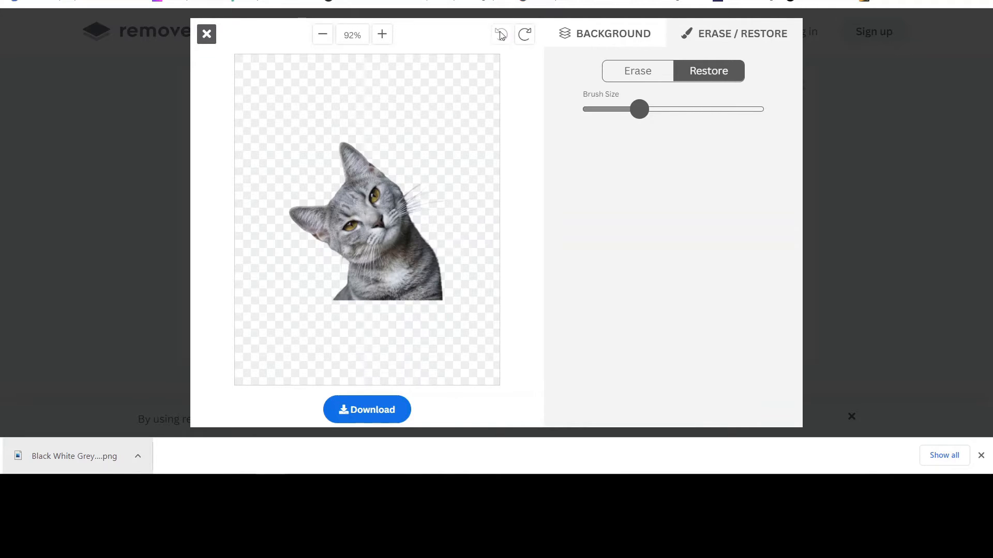
click(372, 410)
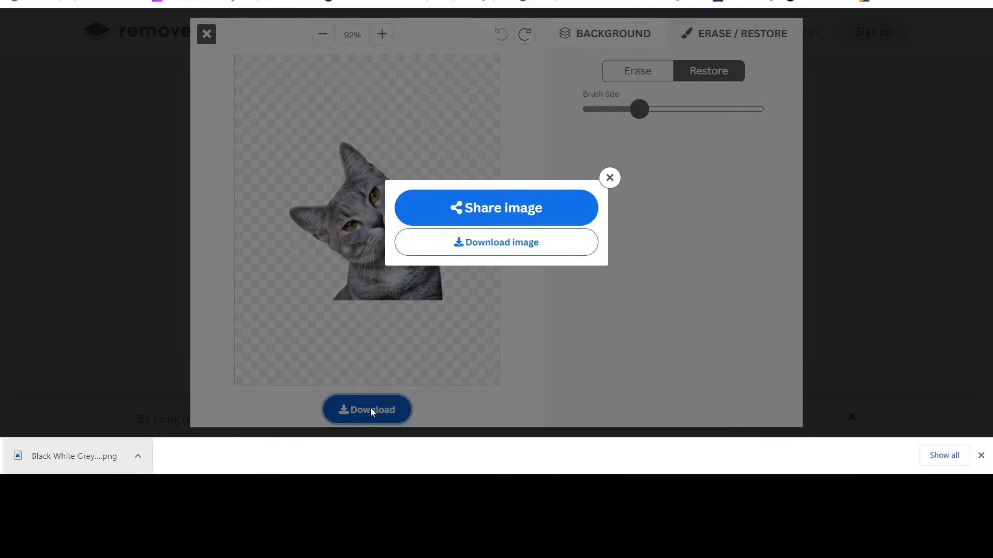
click(508, 248)
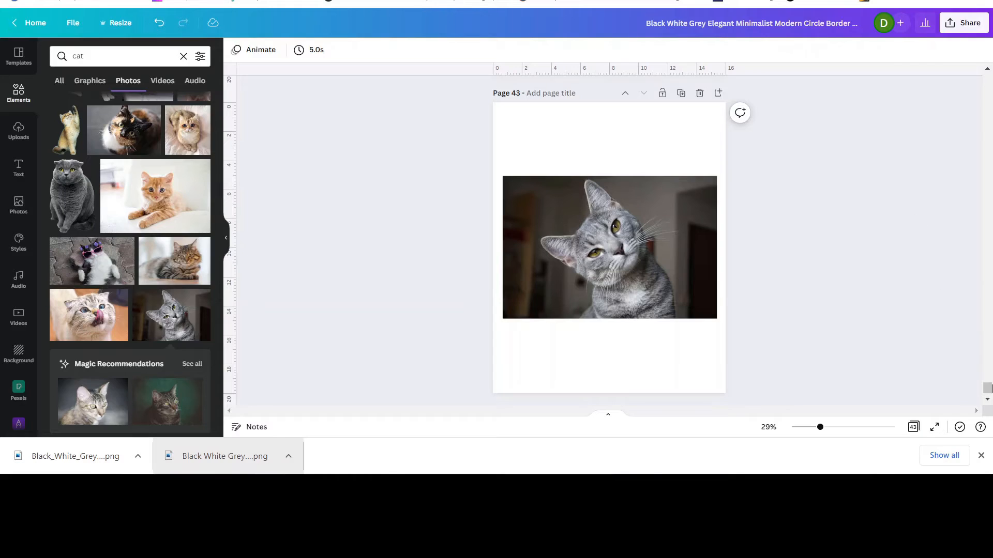
- Switch back to the Canva design, move the original photo to the page's upper edge and place the downloaded cutout below it
click(981, 455)
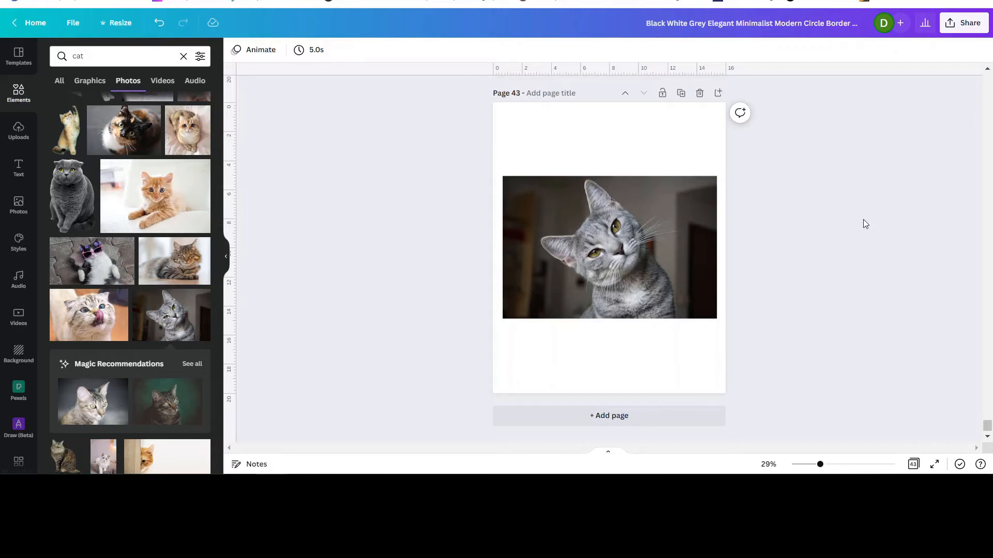
drag(615, 200, 616, 127)
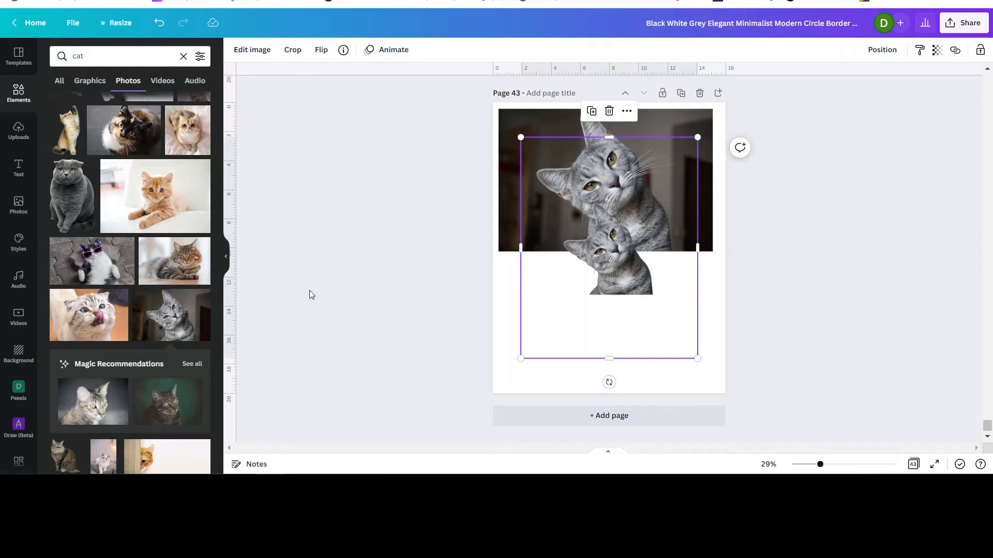
drag(624, 290, 625, 357)
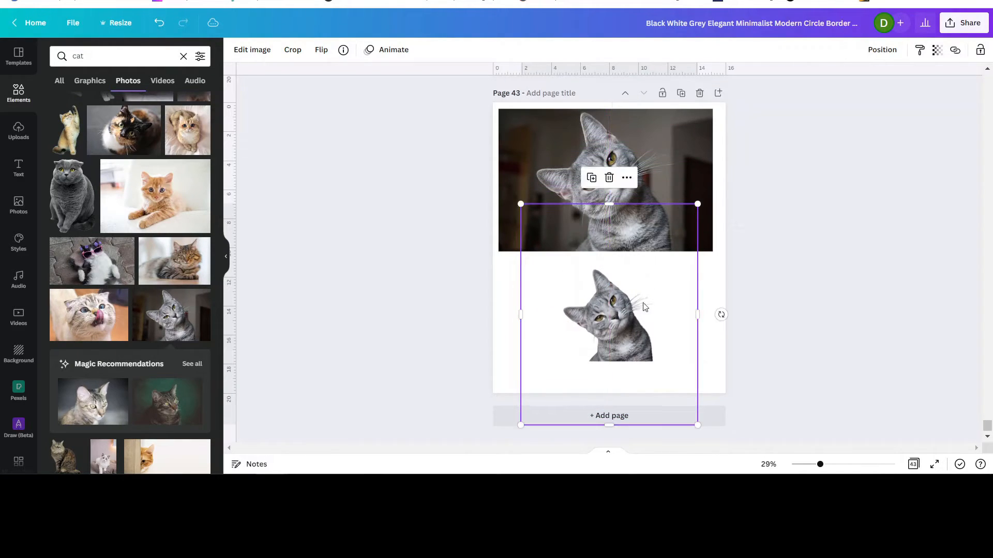
- Delete the original cat photo from page 43 and apply the green palm-leaf background from the trees results
click(697, 199)
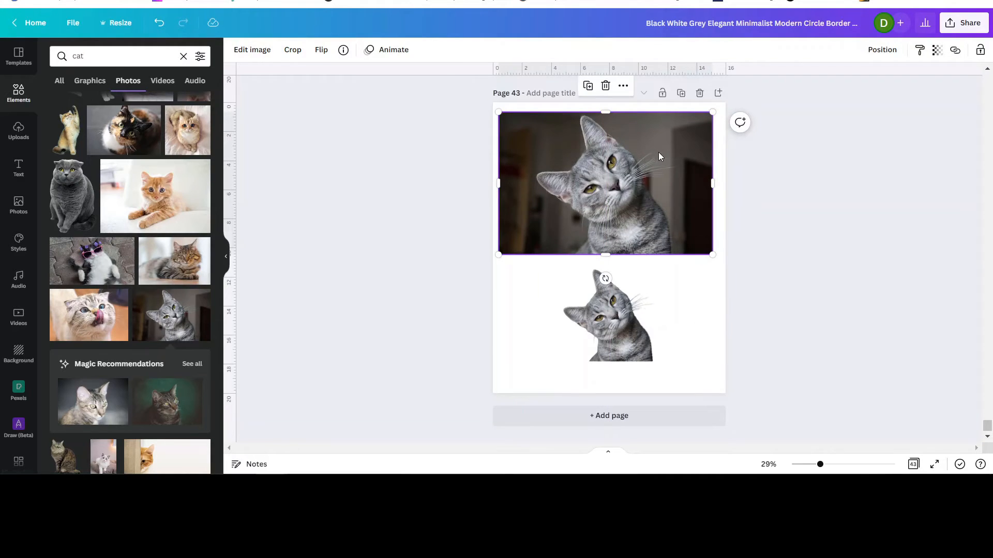
key(Delete)
click(621, 305)
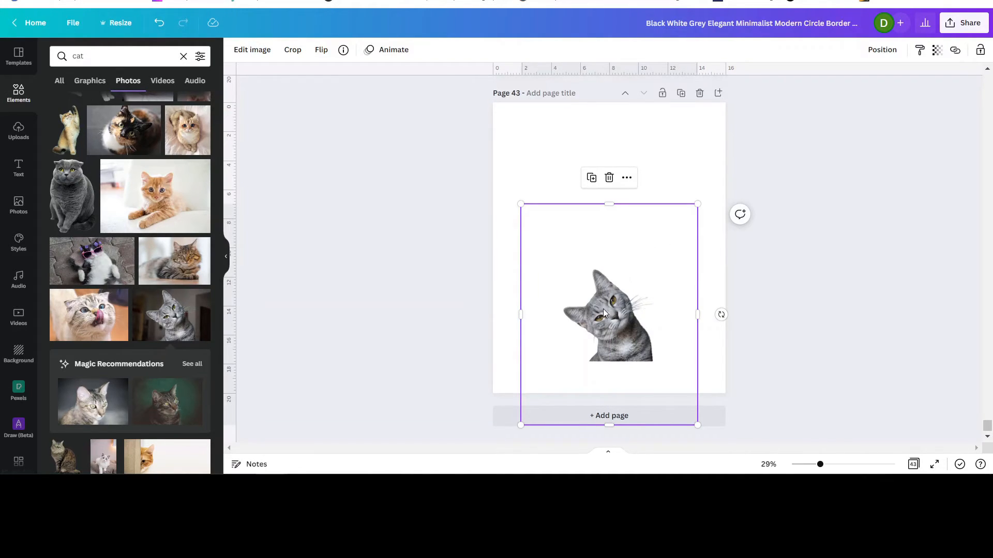
click(18, 355)
click(80, 118)
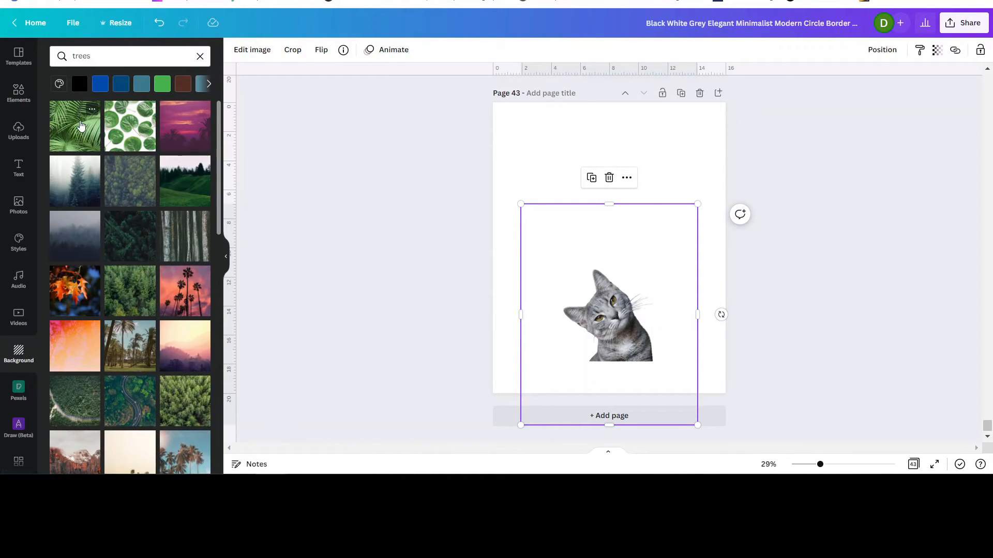
- Enlarge the cat cutout's frame to about 26 by 22.7 and position the cat along the page's lower edge
drag(606, 313, 610, 343)
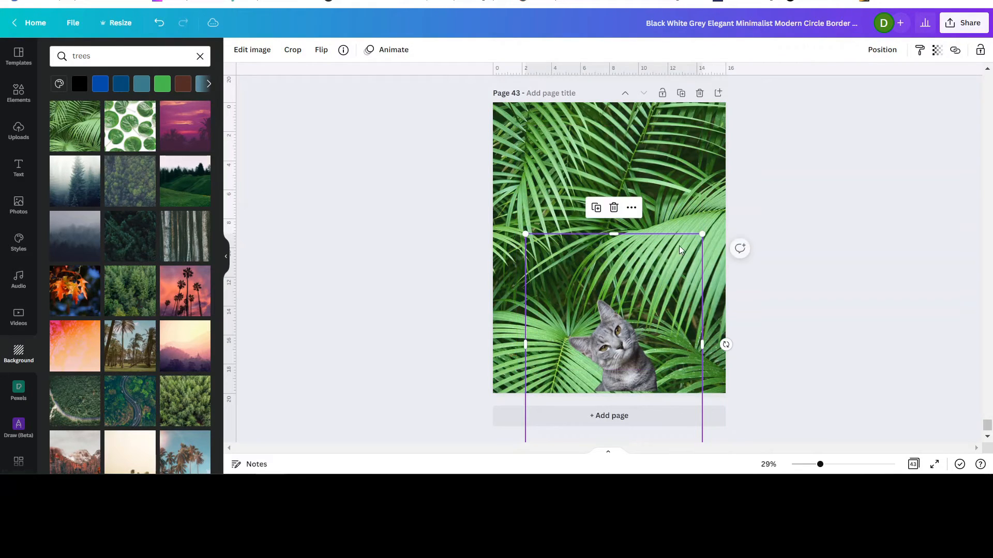
drag(704, 232, 801, 137)
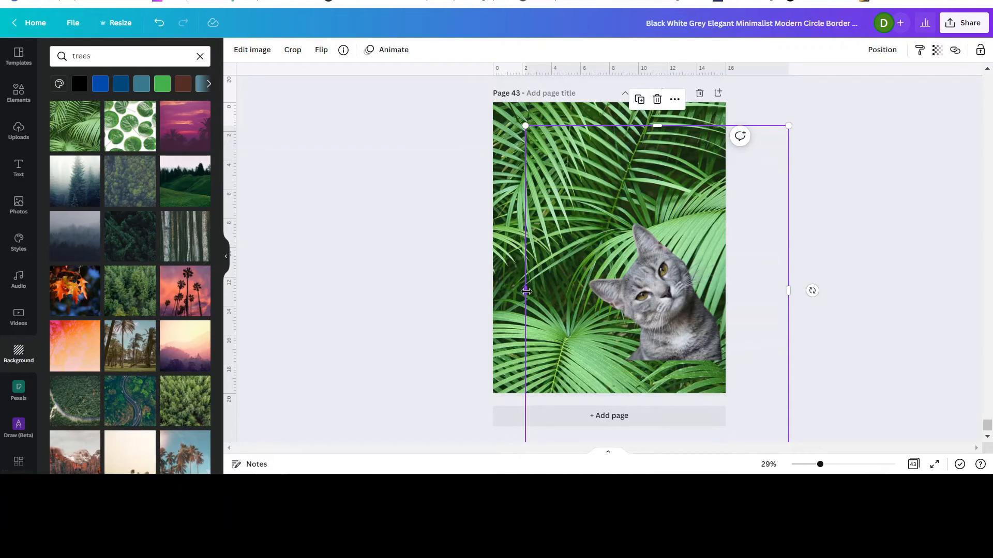
drag(526, 291, 412, 285)
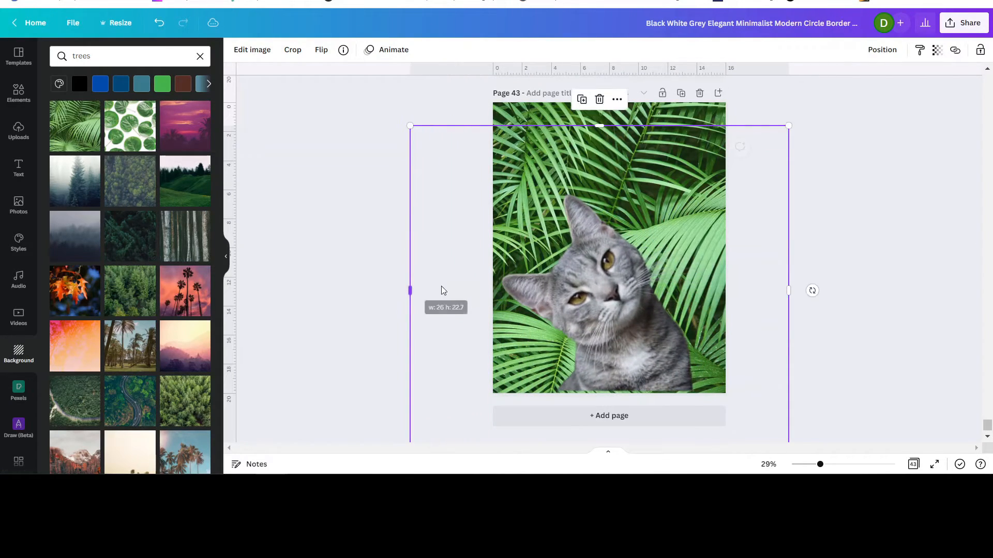
drag(583, 321, 585, 327)
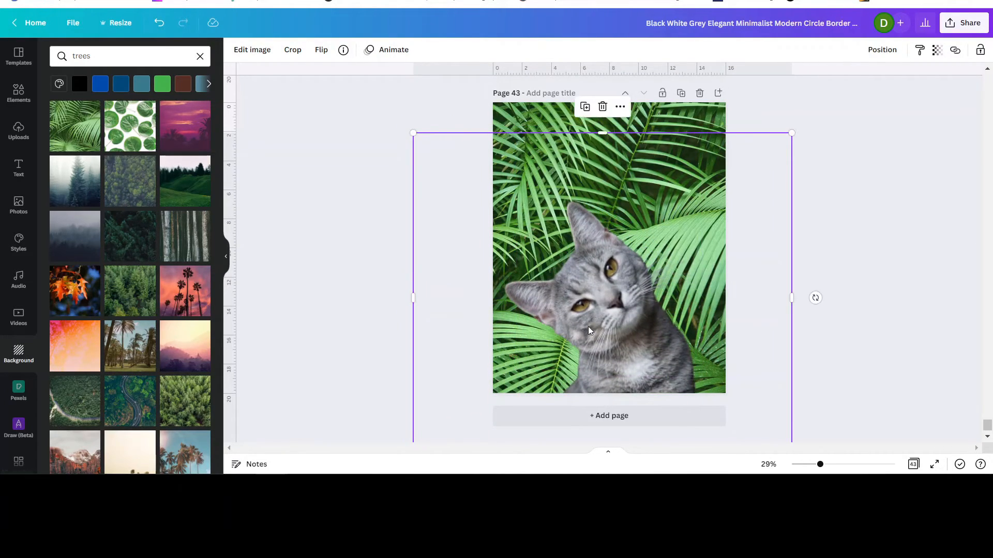
click(864, 265)
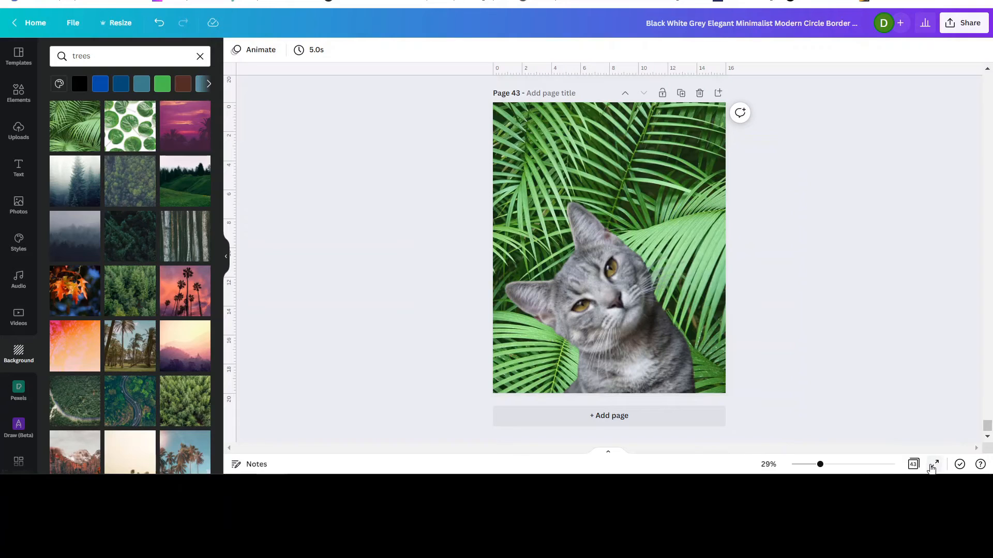
- Preview page 43 in full screen and return to it in the editor
click(934, 464)
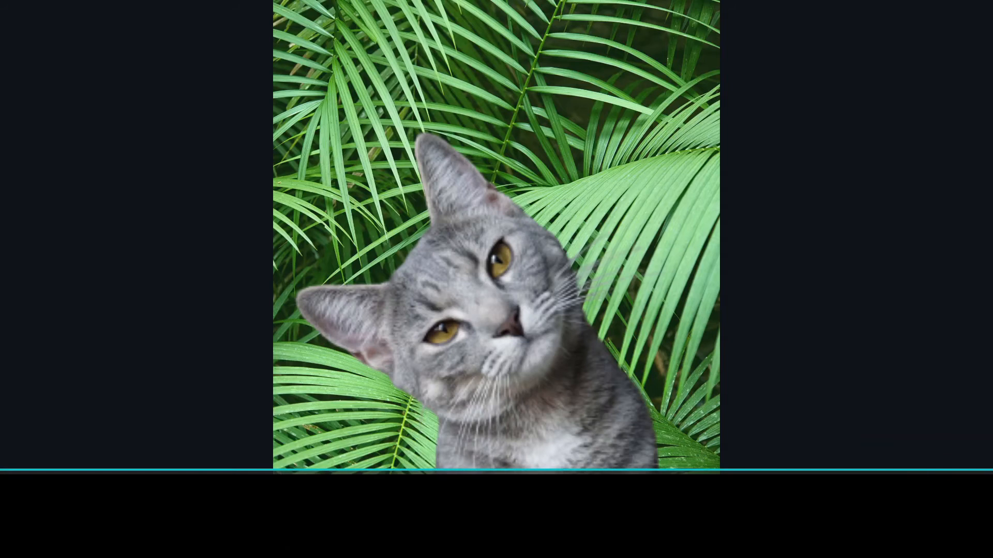
click(972, 486)
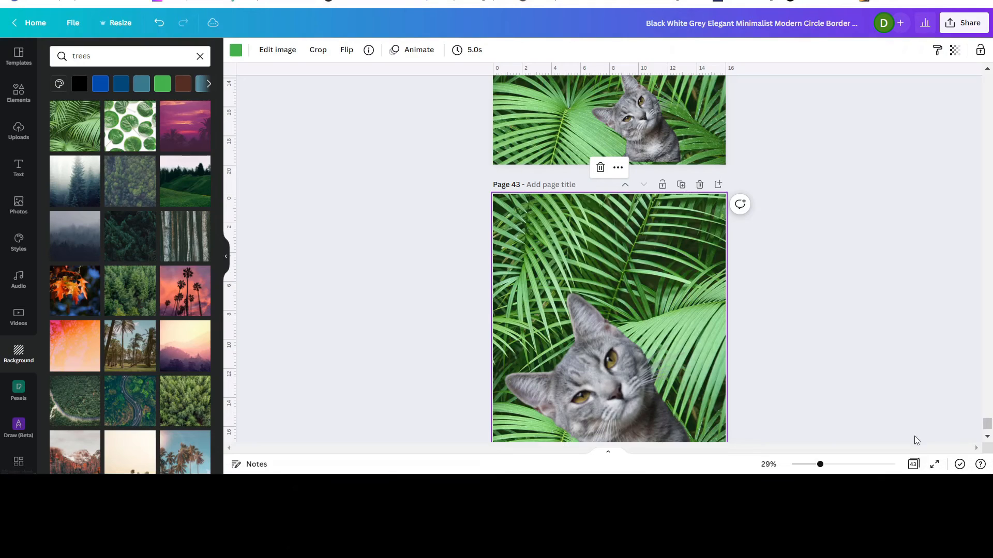
scroll(873, 355, down, 2)
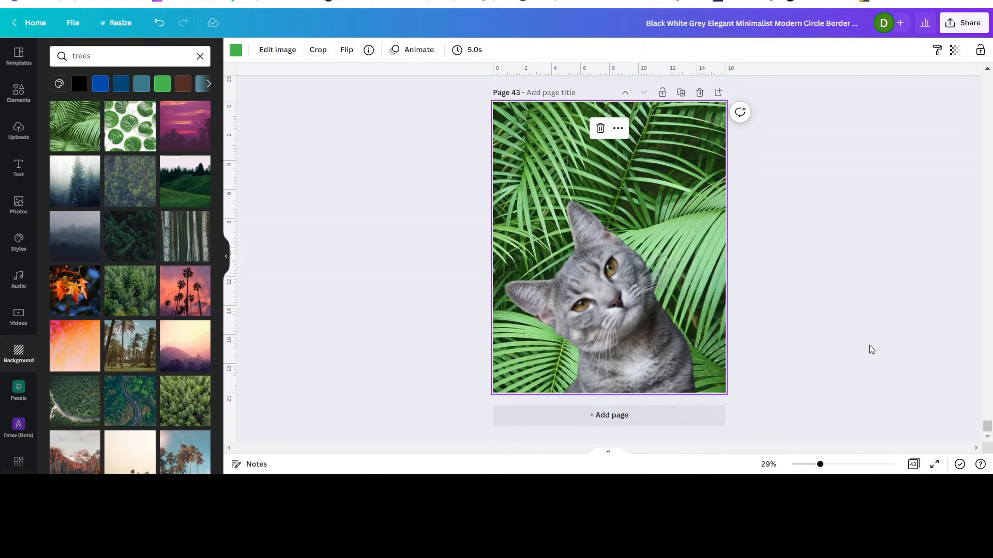